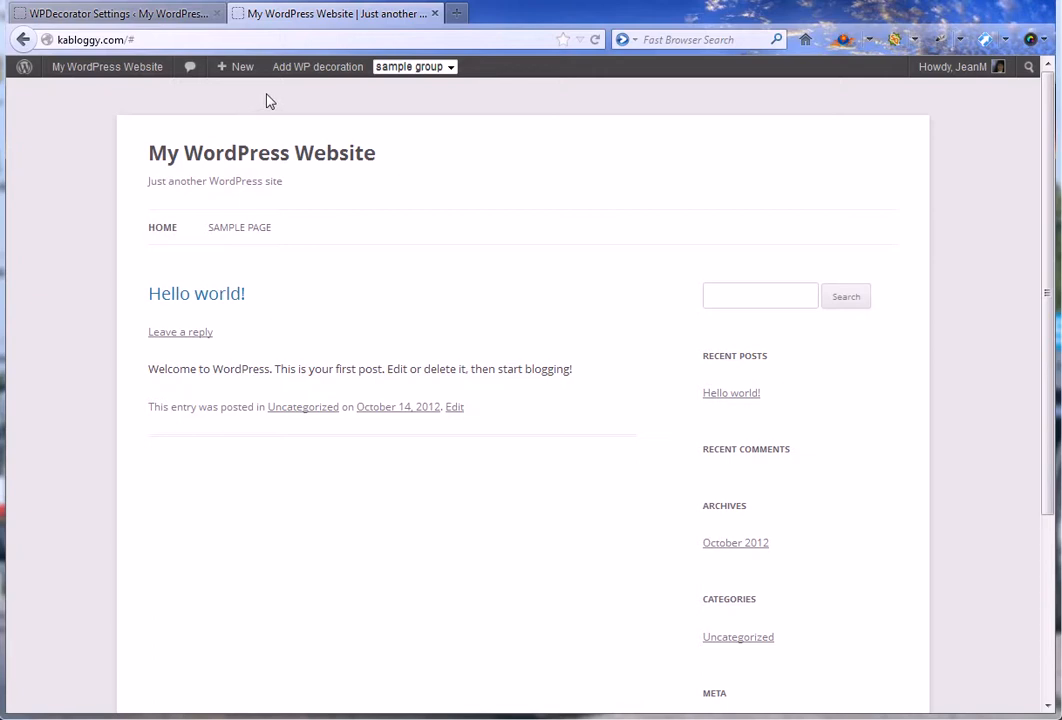
# Open the WP decoration panel, add the "Extra" newspaper boy decoration to the site-header element, and place it beneath the end of the site title.
pyautogui.click(316, 70)
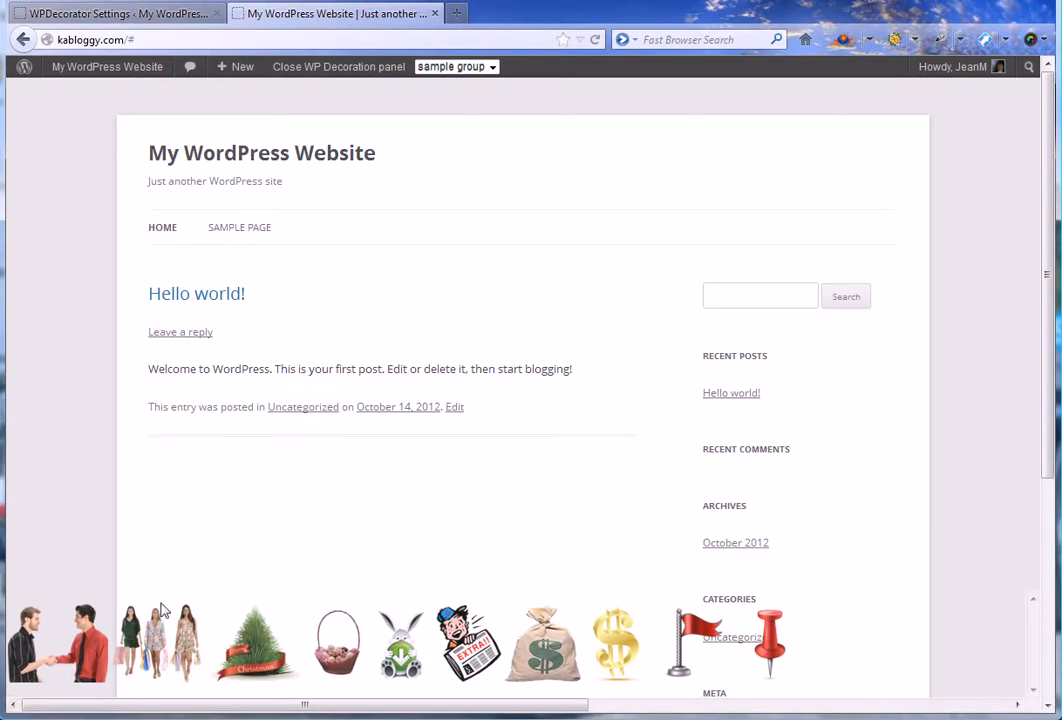
pyautogui.click(492, 67)
pyautogui.click(491, 67)
pyautogui.click(468, 648)
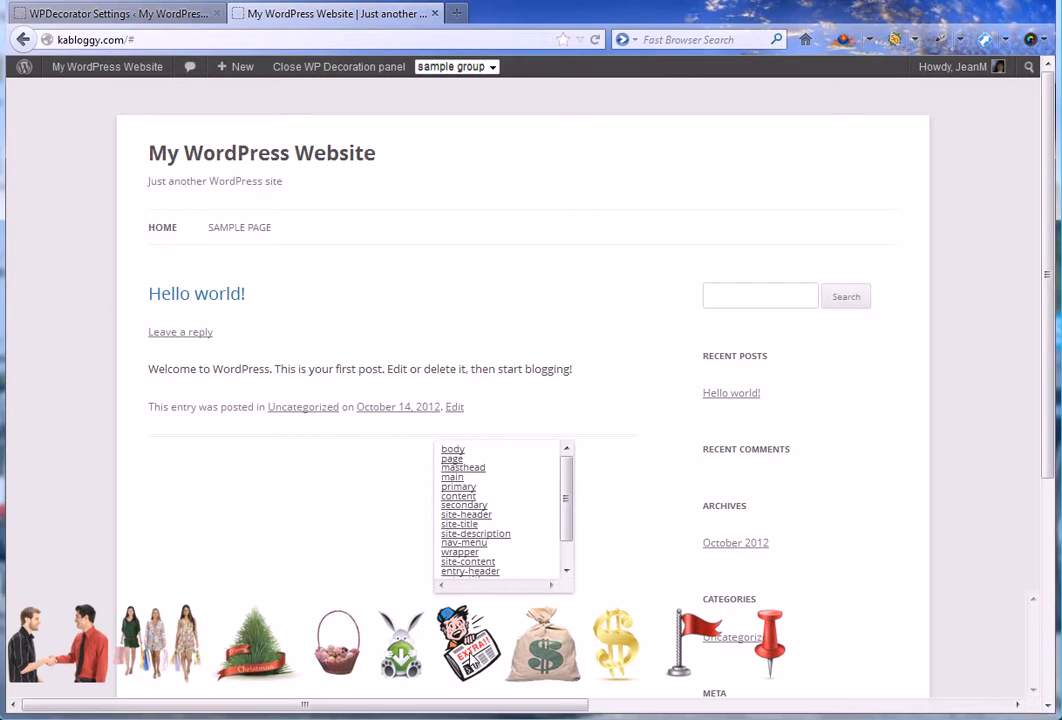
pyautogui.click(463, 499)
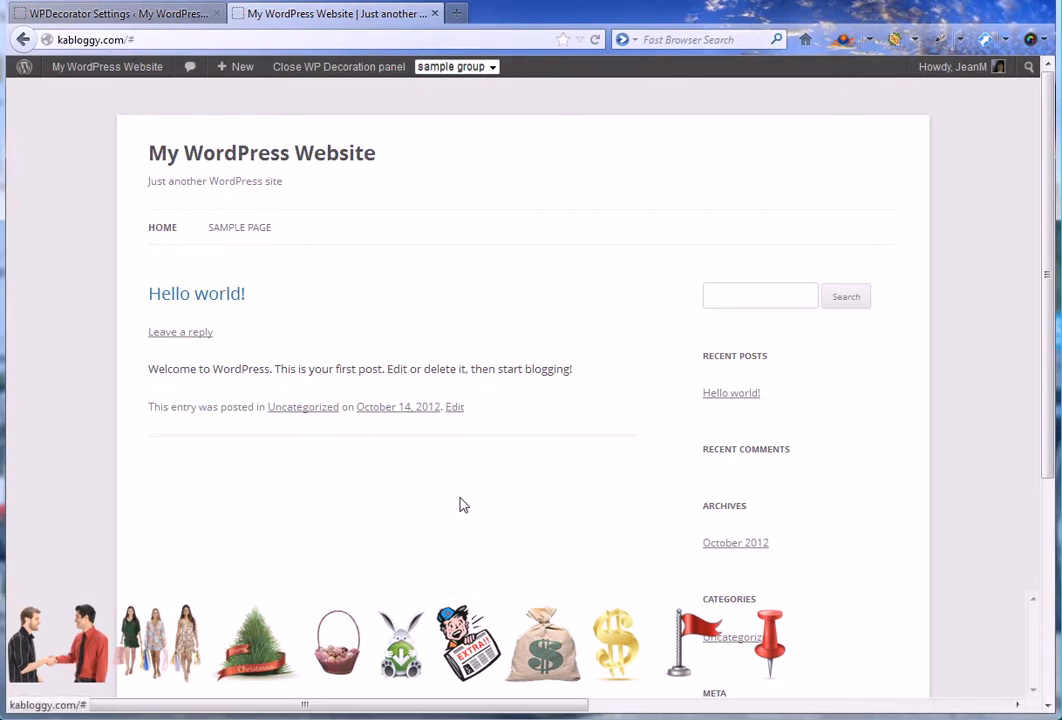
pyautogui.click(460, 645)
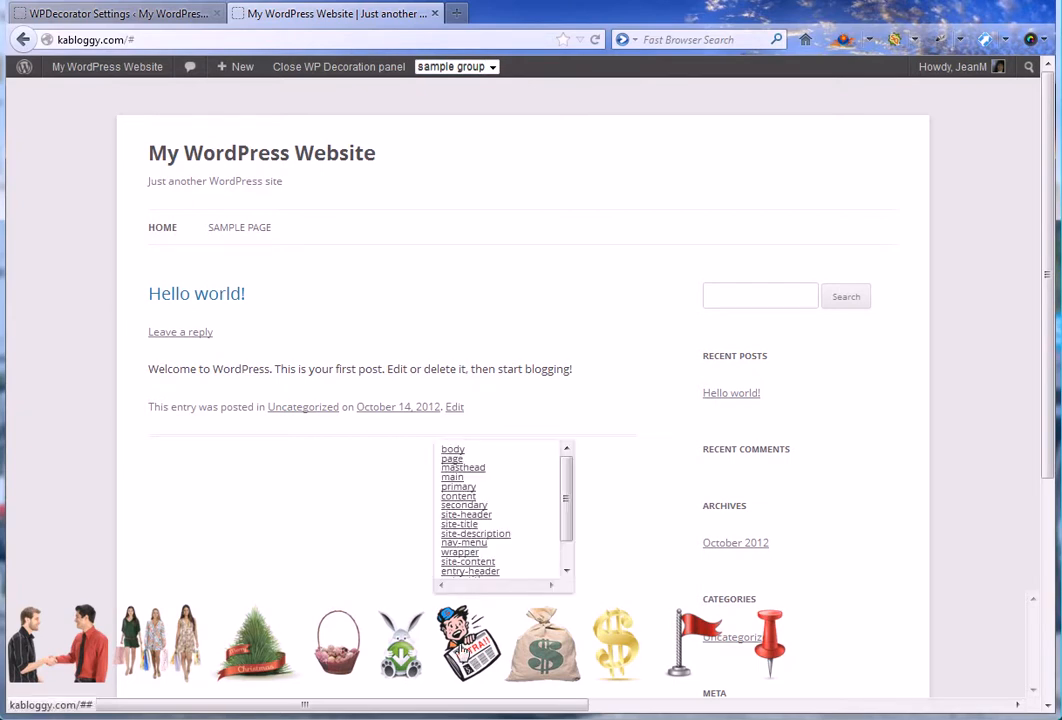
pyautogui.click(476, 515)
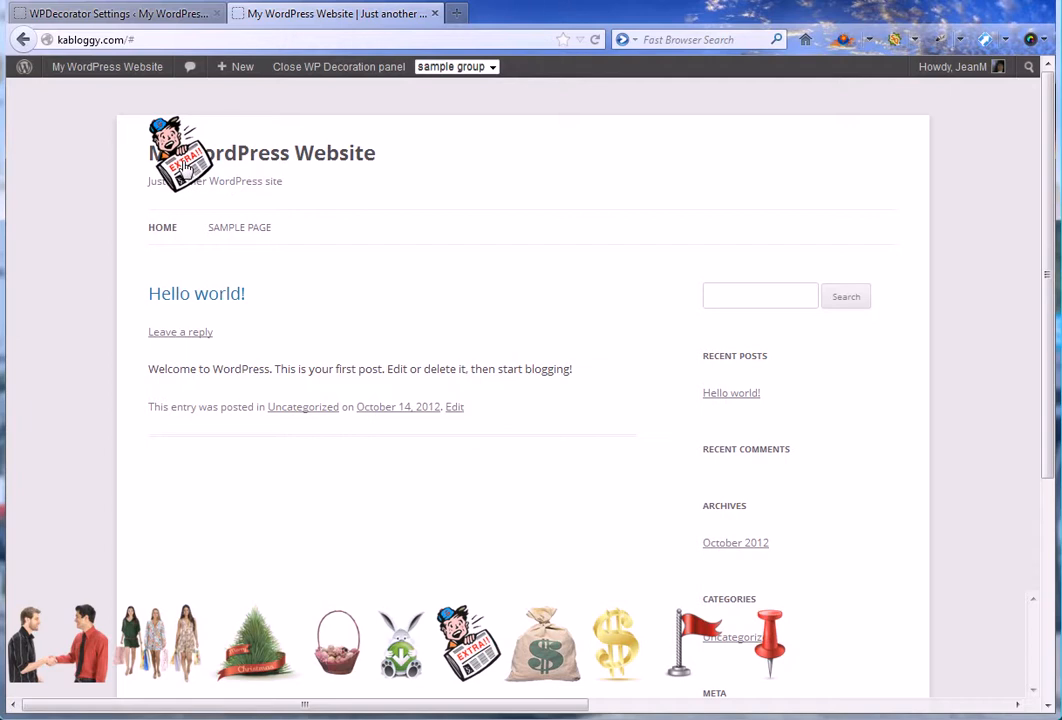
pyautogui.moveTo(186, 170); pyautogui.dragTo(376, 213)
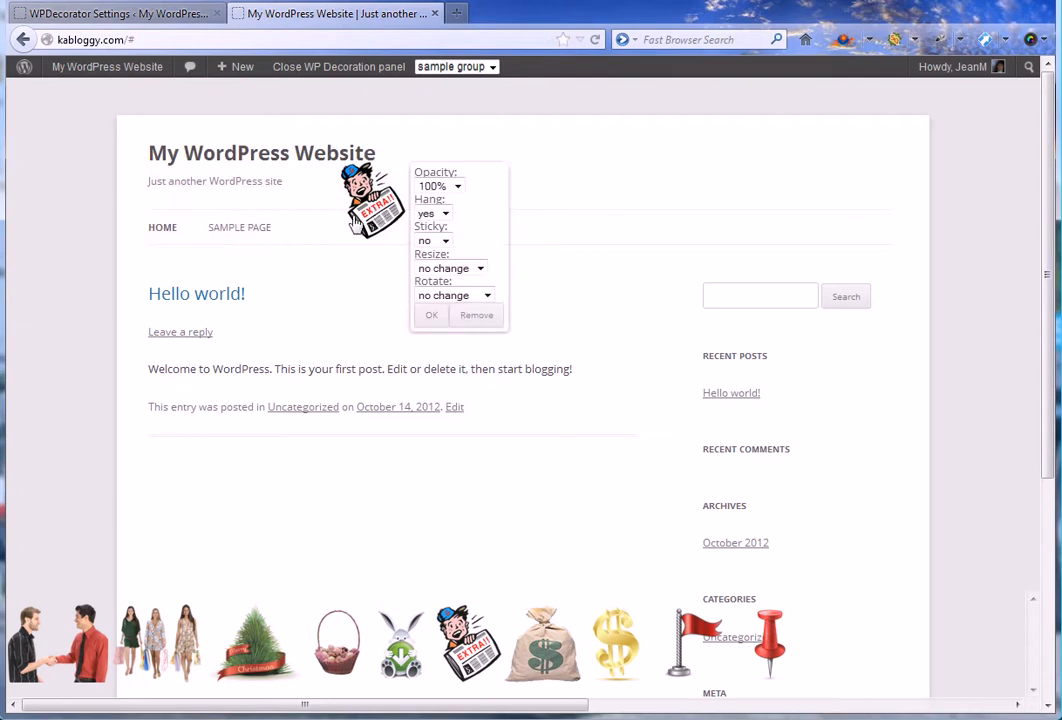
# Try the newspaper decoration at 10% opacity, then set it back to 100% and accept its settings.
pyautogui.click(457, 186)
pyautogui.click(428, 214)
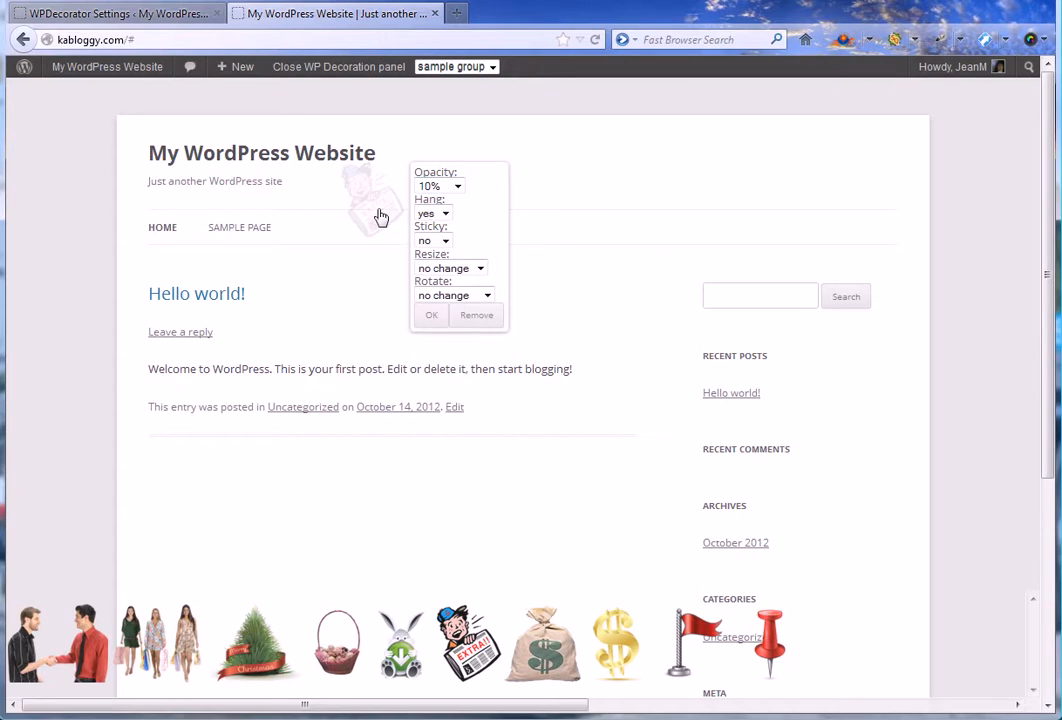
pyautogui.click(457, 186)
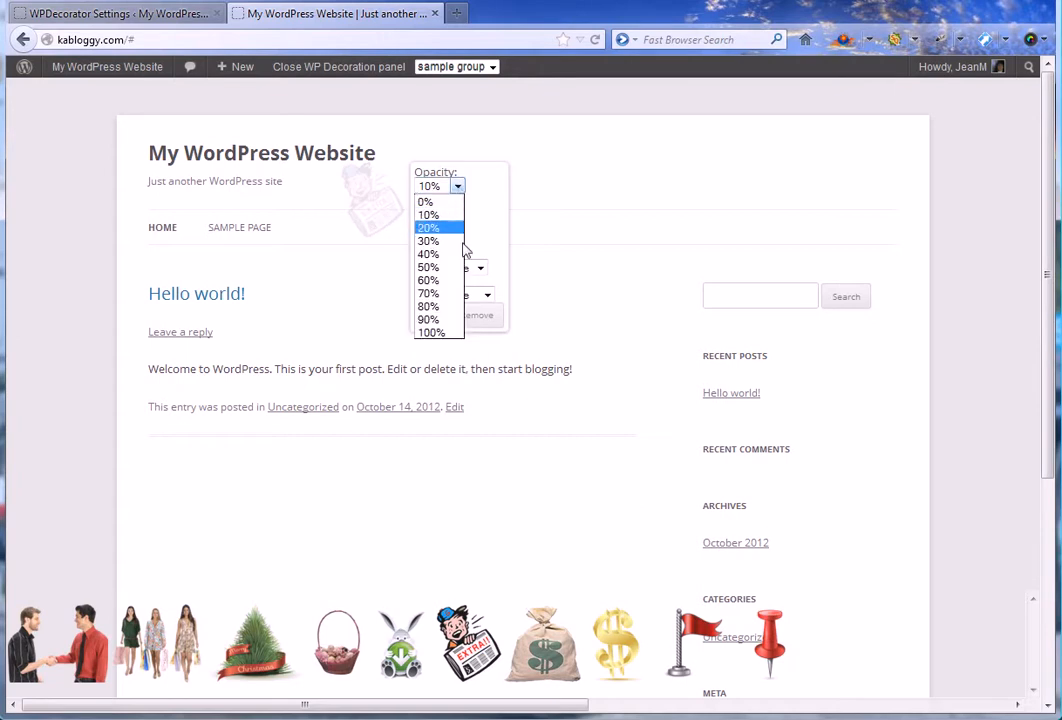
pyautogui.click(455, 332)
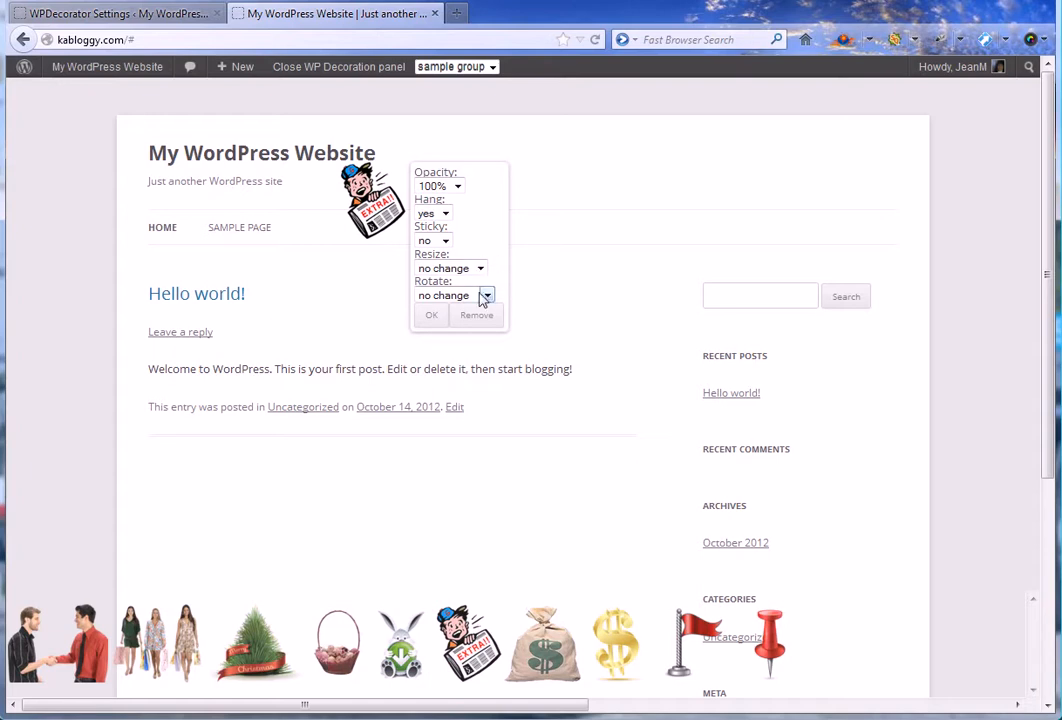
pyautogui.click(431, 315)
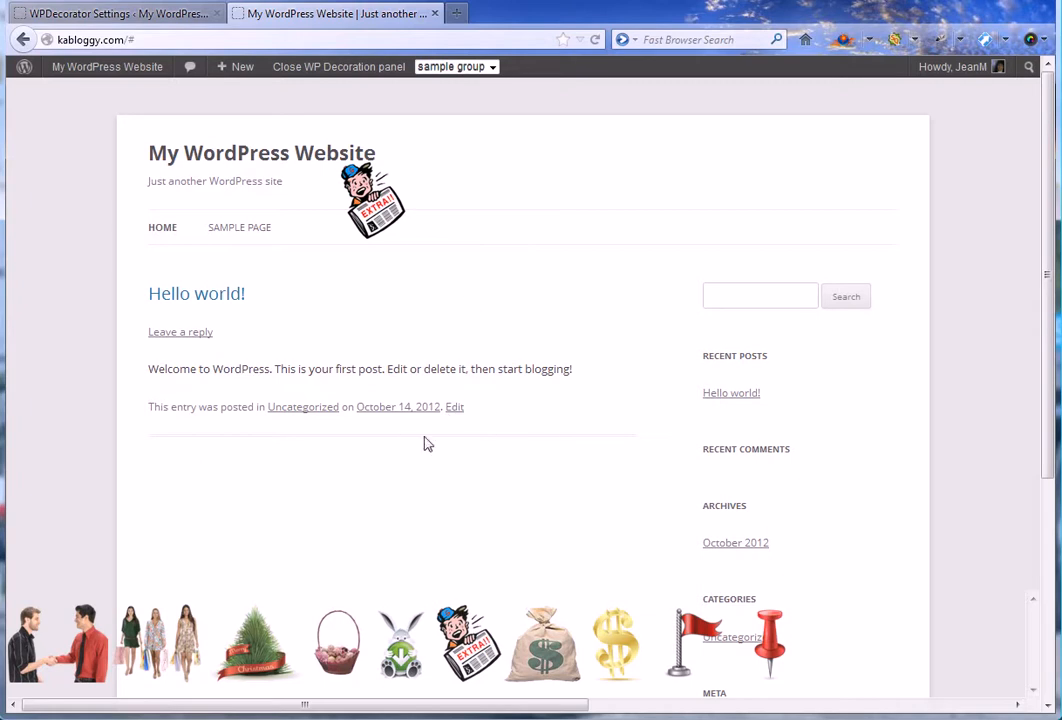
# Add the red flag decoration to the secondary element.
pyautogui.click(680, 648)
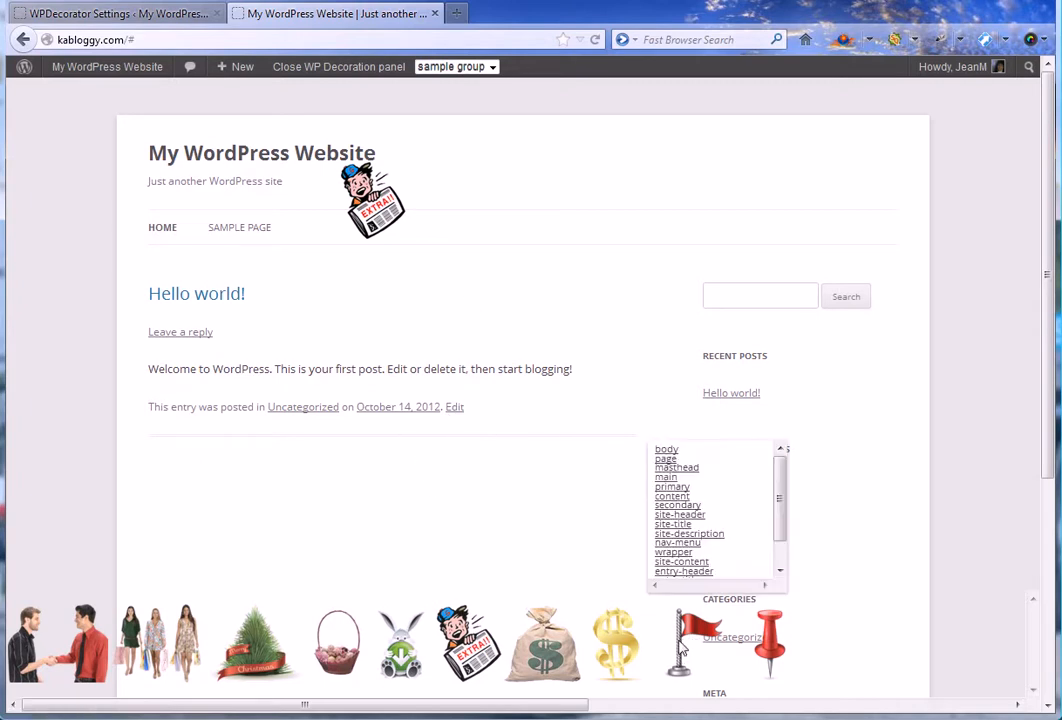
pyautogui.click(693, 519)
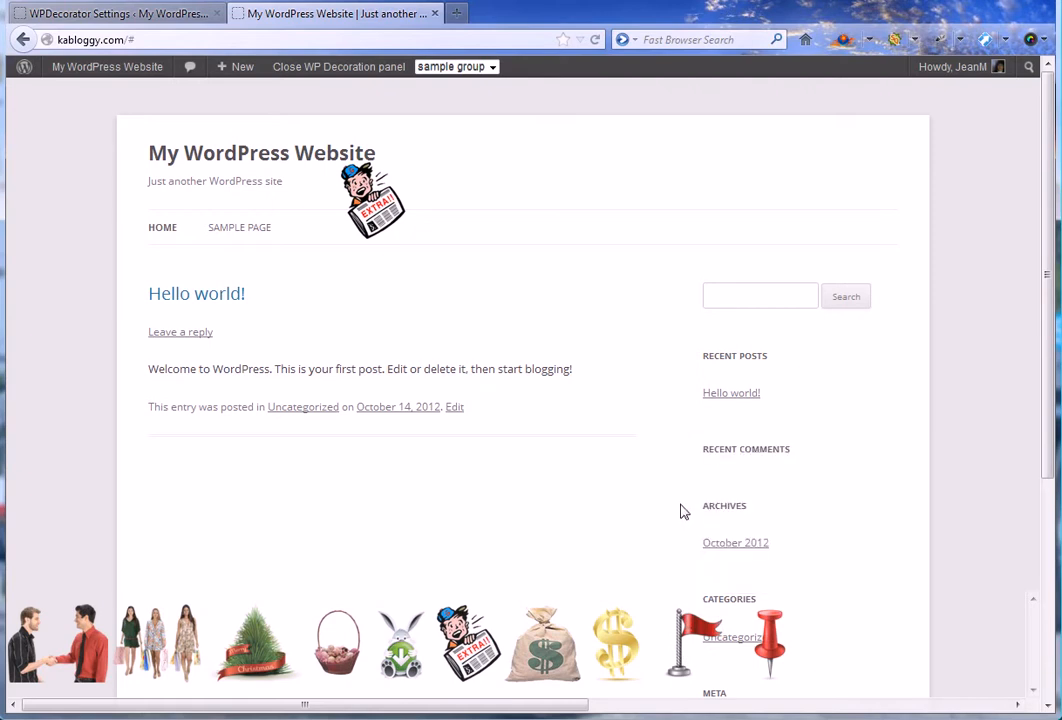
pyautogui.click(686, 636)
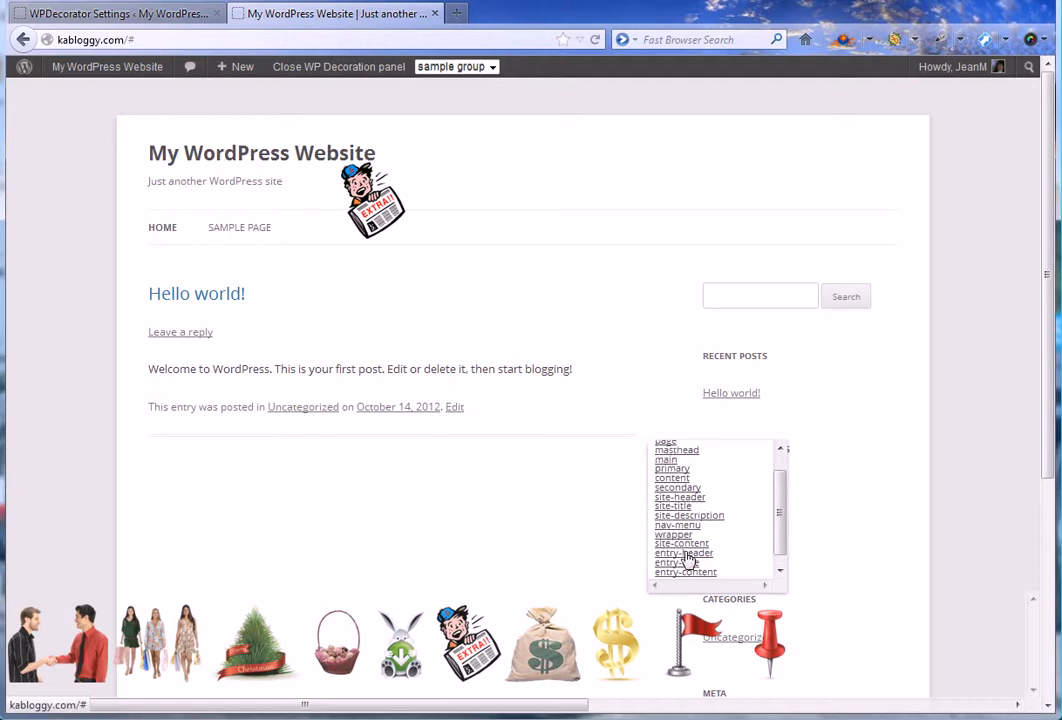
pyautogui.click(678, 508)
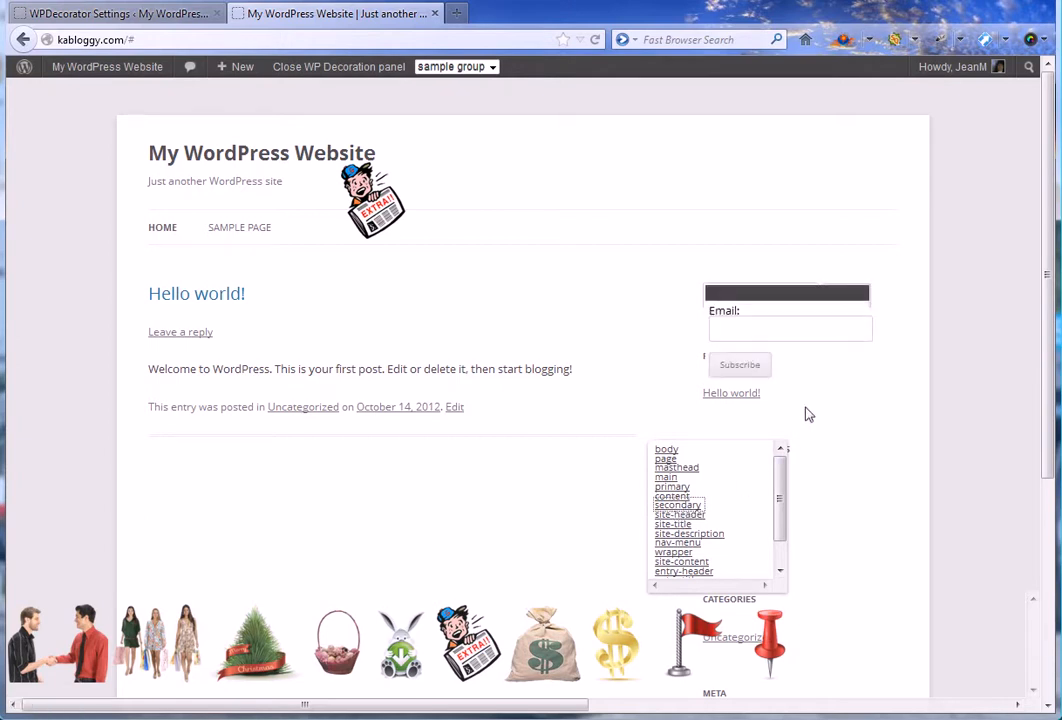
# Move the email subscription form over the Recent Posts area of the sidebar and accept its settings.
pyautogui.click(816, 308)
pyautogui.moveTo(799, 296); pyautogui.dragTo(815, 411)
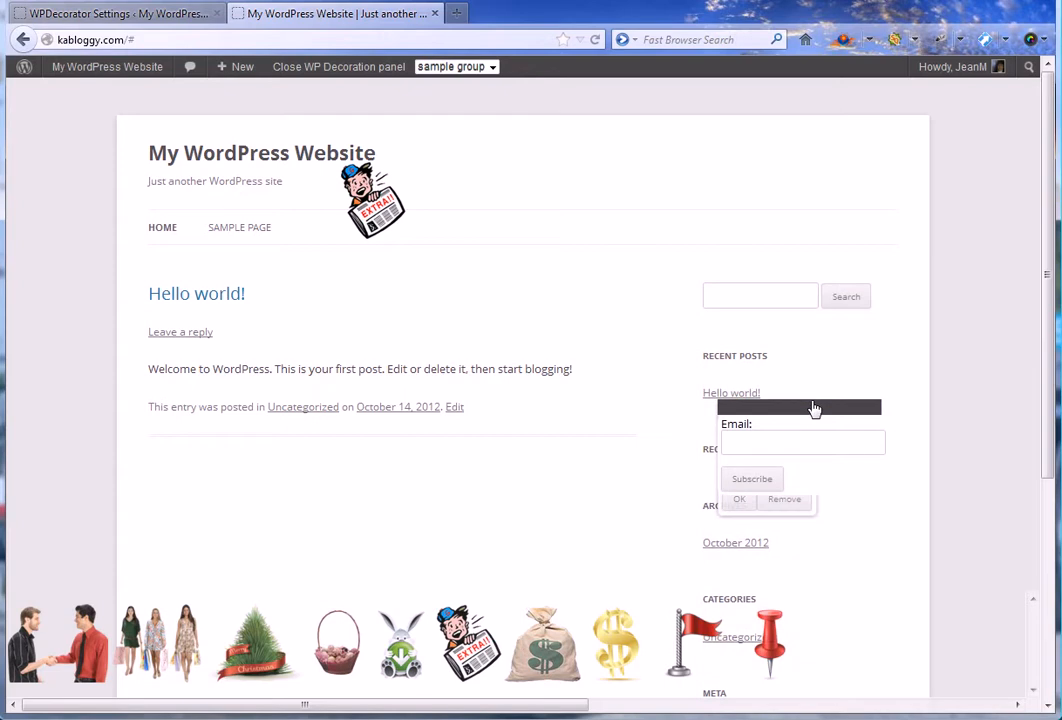
pyautogui.moveTo(815, 408); pyautogui.dragTo(850, 341)
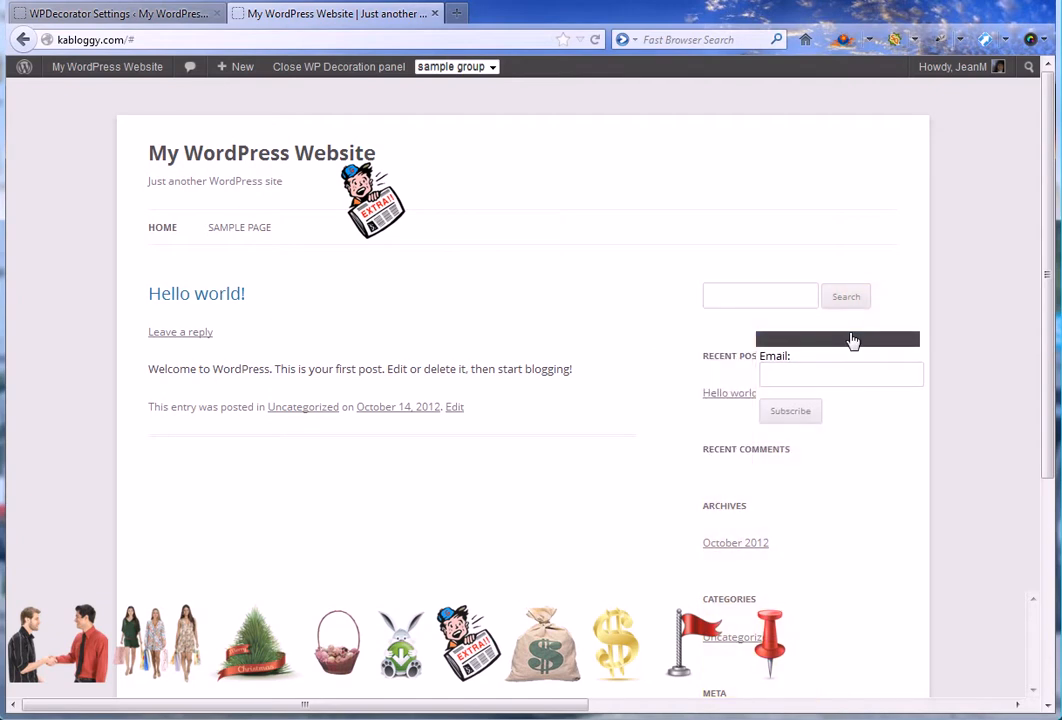
pyautogui.click(776, 375)
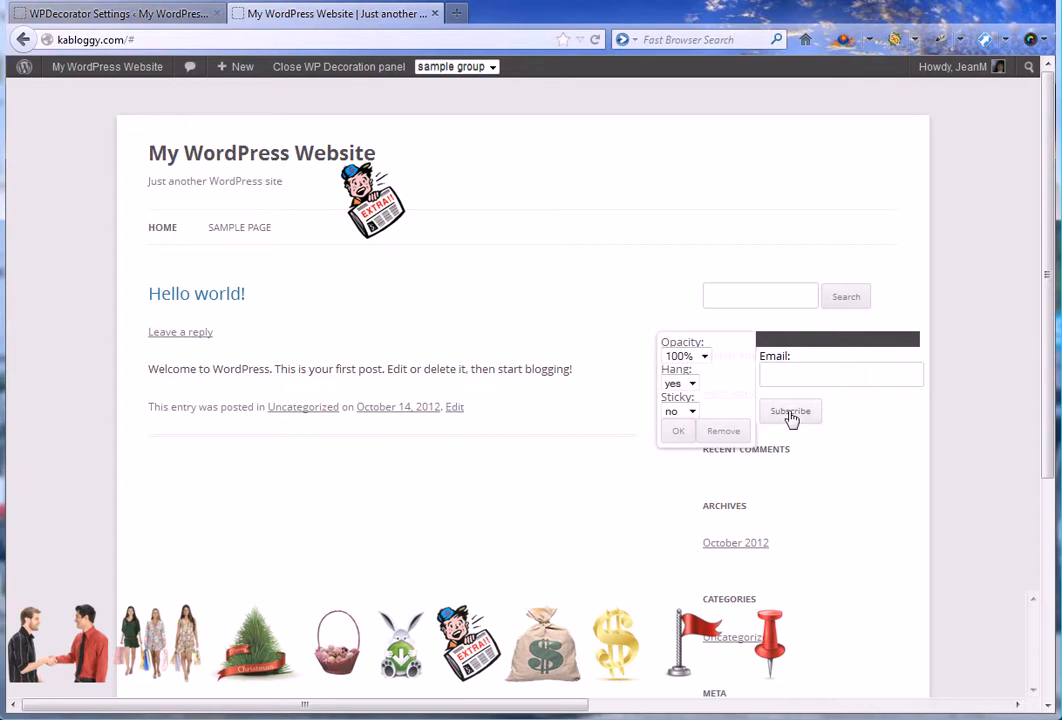
pyautogui.click(678, 431)
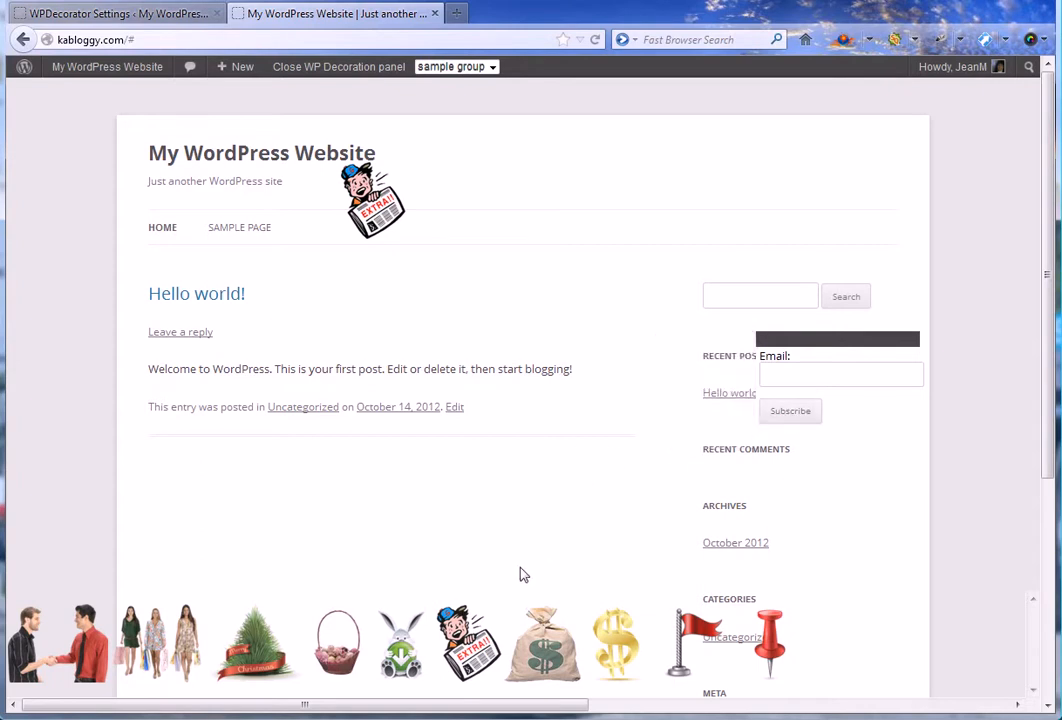
# Add the Christmas tree decoration to the content element and move its video below the Hello world! post.
pyautogui.click(259, 652)
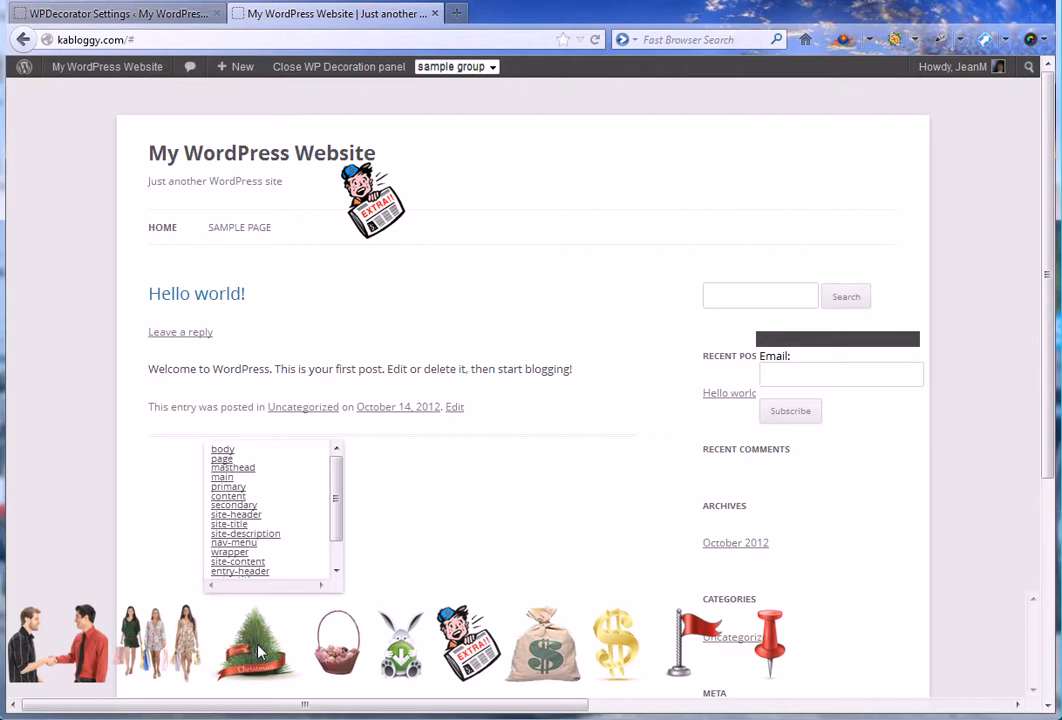
pyautogui.click(233, 507)
pyautogui.click(249, 651)
pyautogui.click(225, 503)
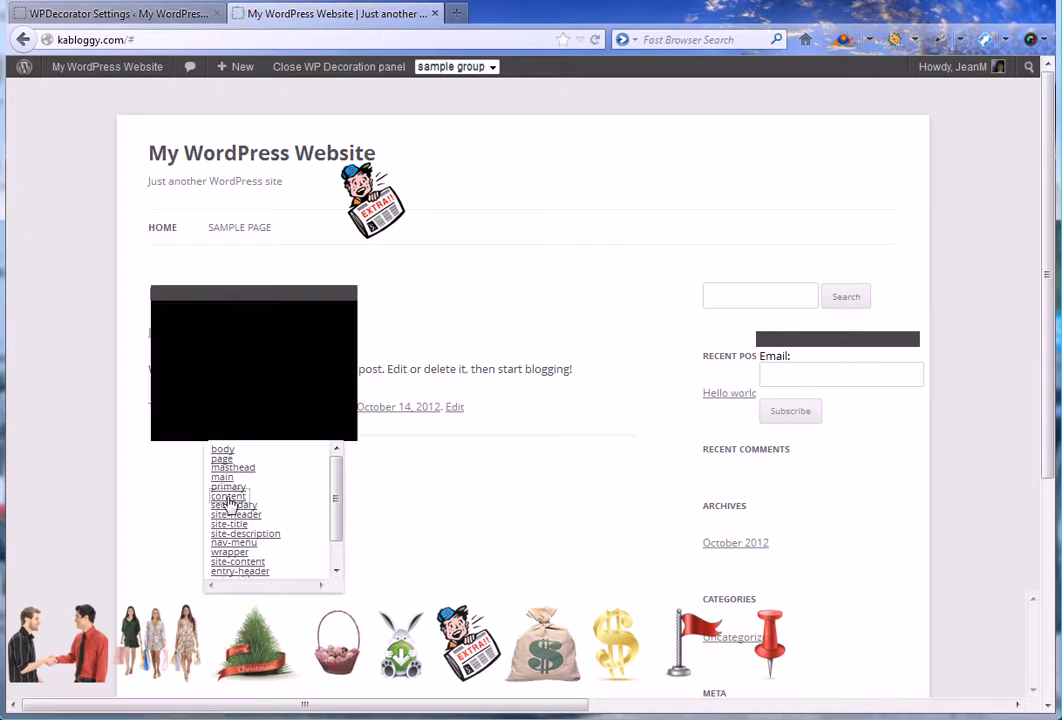
pyautogui.moveTo(220, 296); pyautogui.dragTo(502, 432)
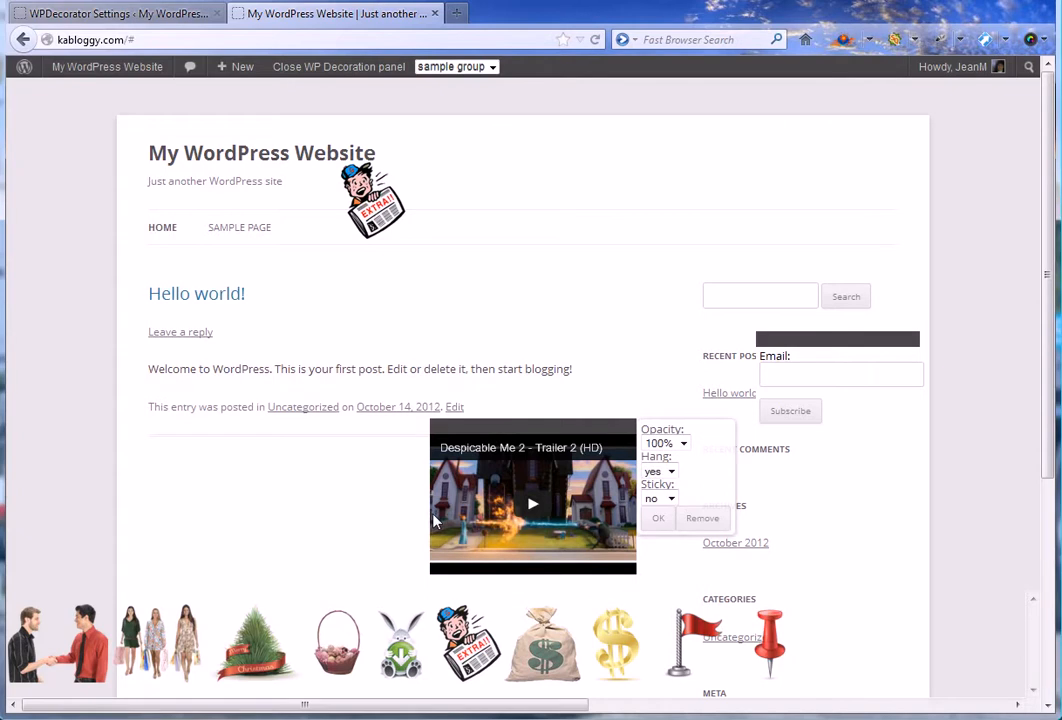
# Play and pause the embedded trailer, then move the video up into the header area beside the newspaper decoration.
pyautogui.click(531, 509)
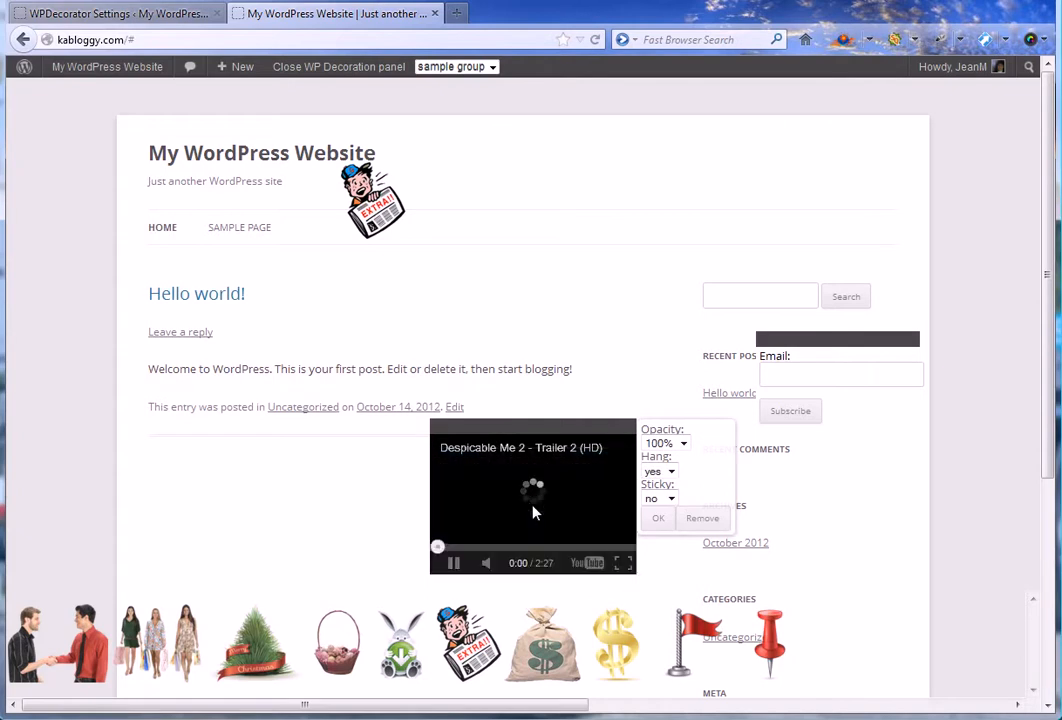
pyautogui.click(452, 563)
pyautogui.moveTo(507, 430); pyautogui.dragTo(551, 191)
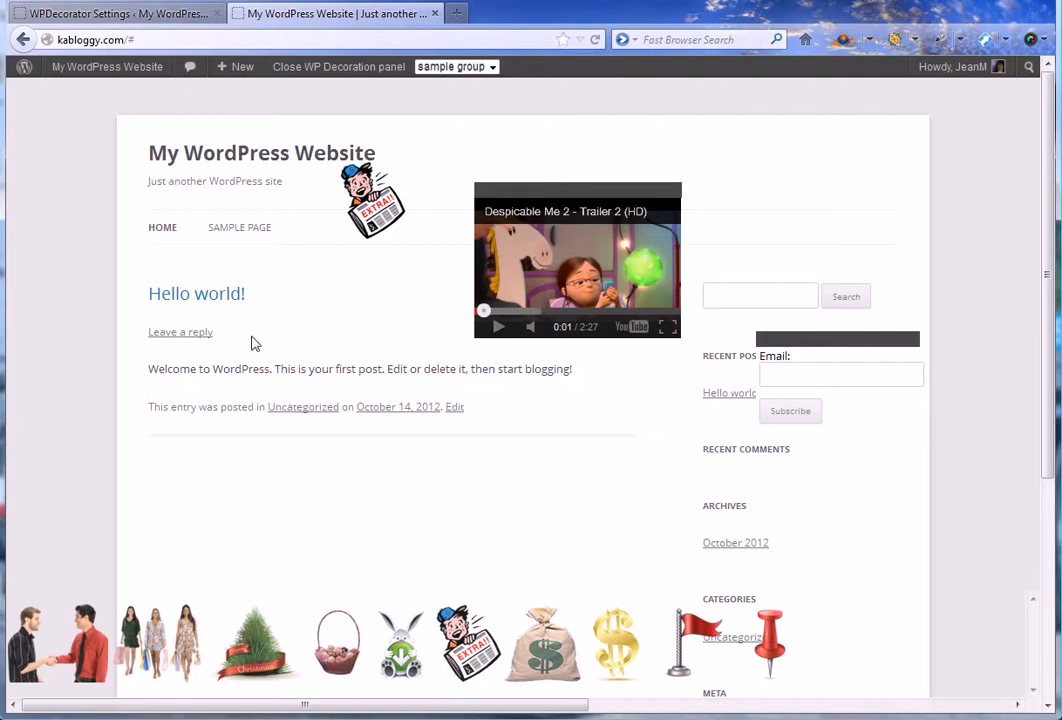
# Open WPDecorator's Manage Decorations page in the site admin and show page 4 of the default image group.
pyautogui.click(106, 14)
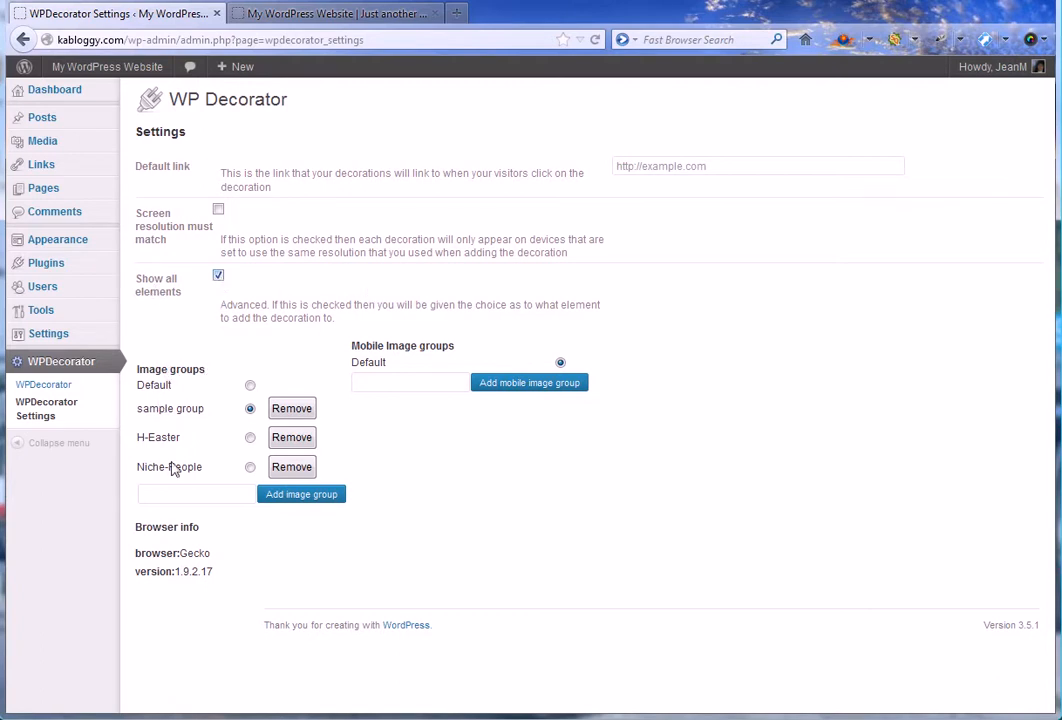
pyautogui.click(45, 386)
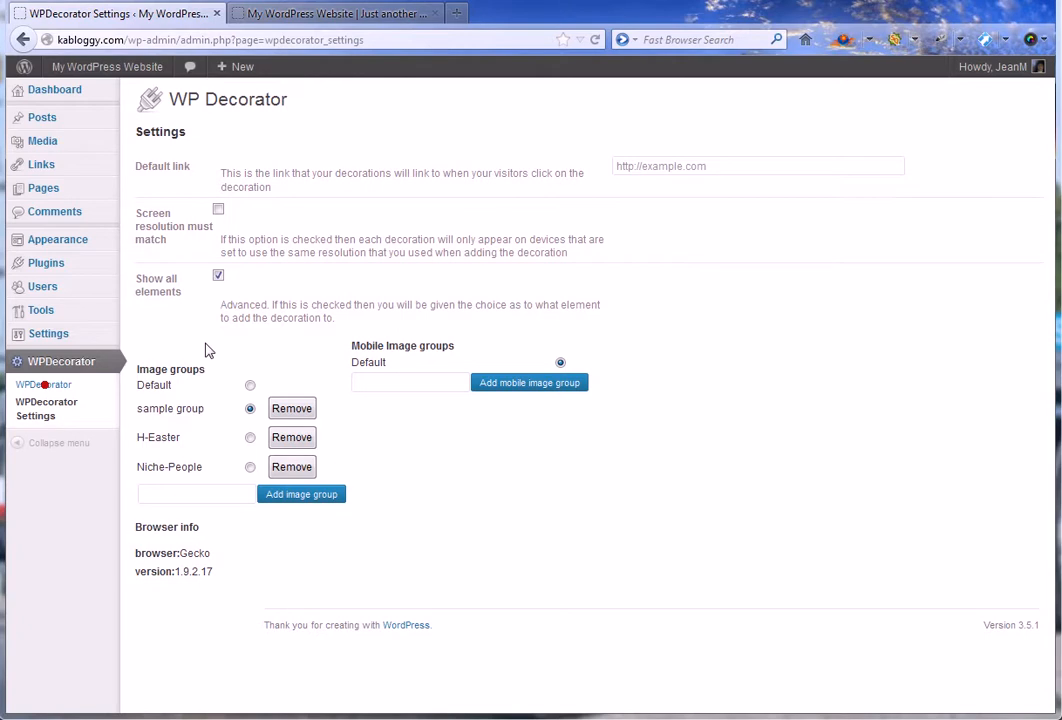
pyautogui.click(50, 386)
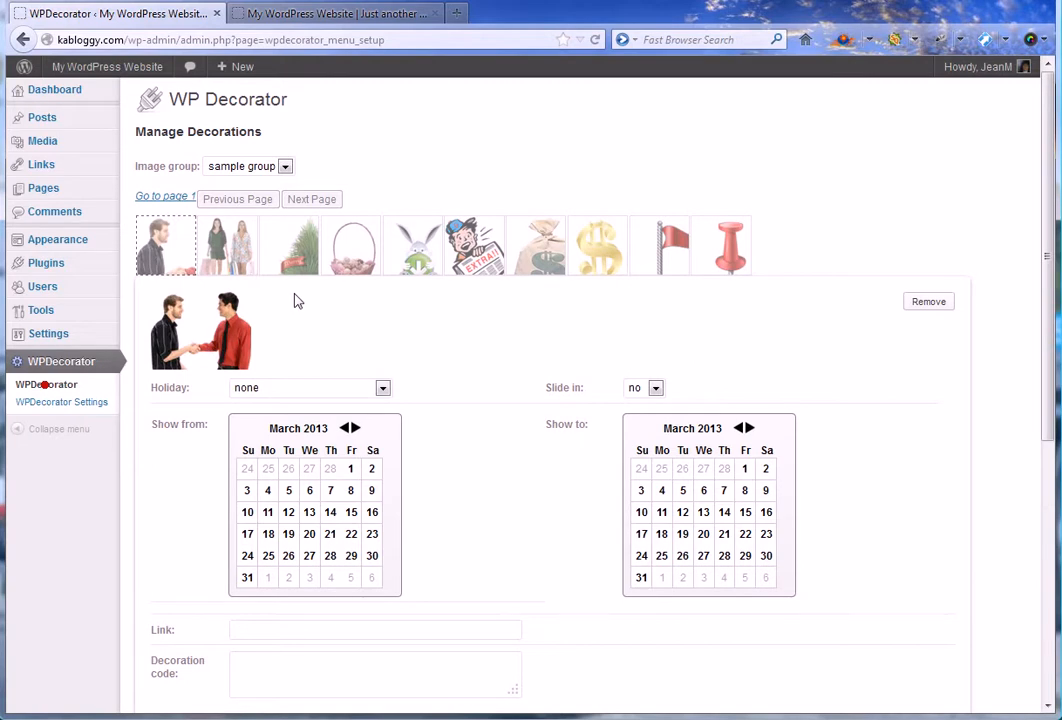
pyautogui.click(285, 167)
pyautogui.click(272, 183)
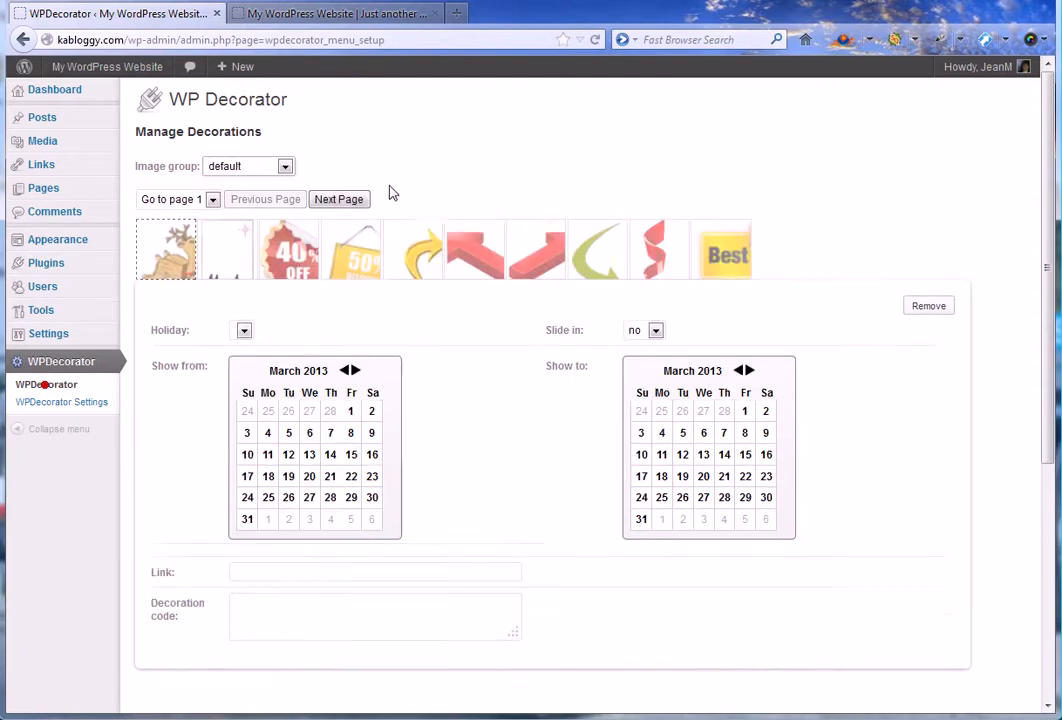
pyautogui.click(339, 200)
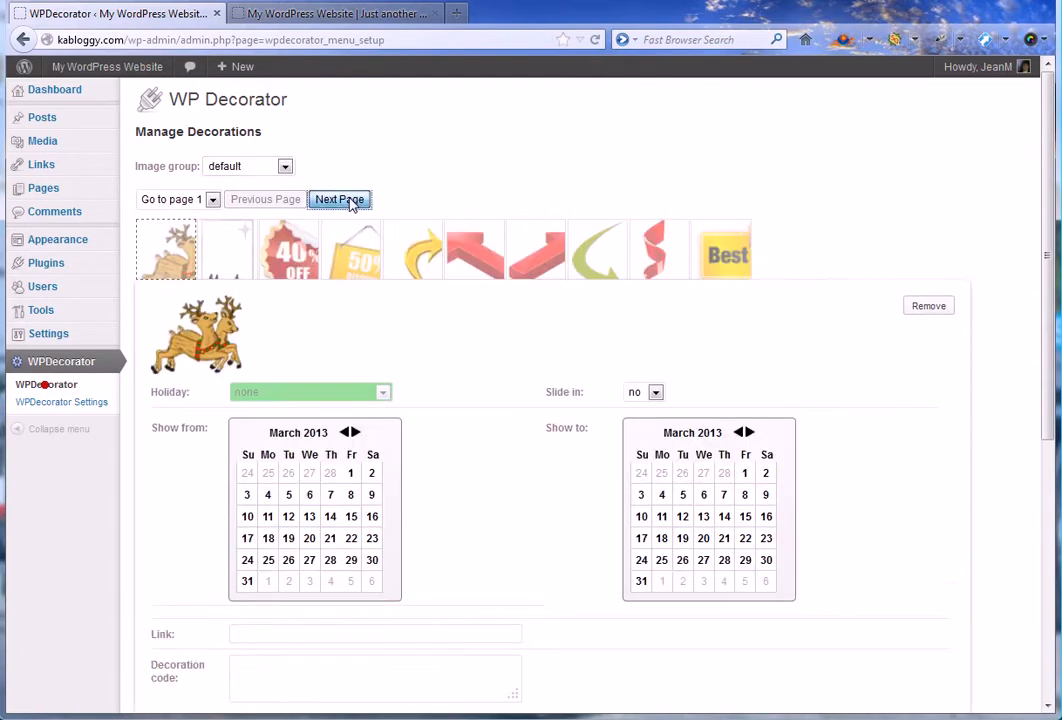
pyautogui.click(350, 201)
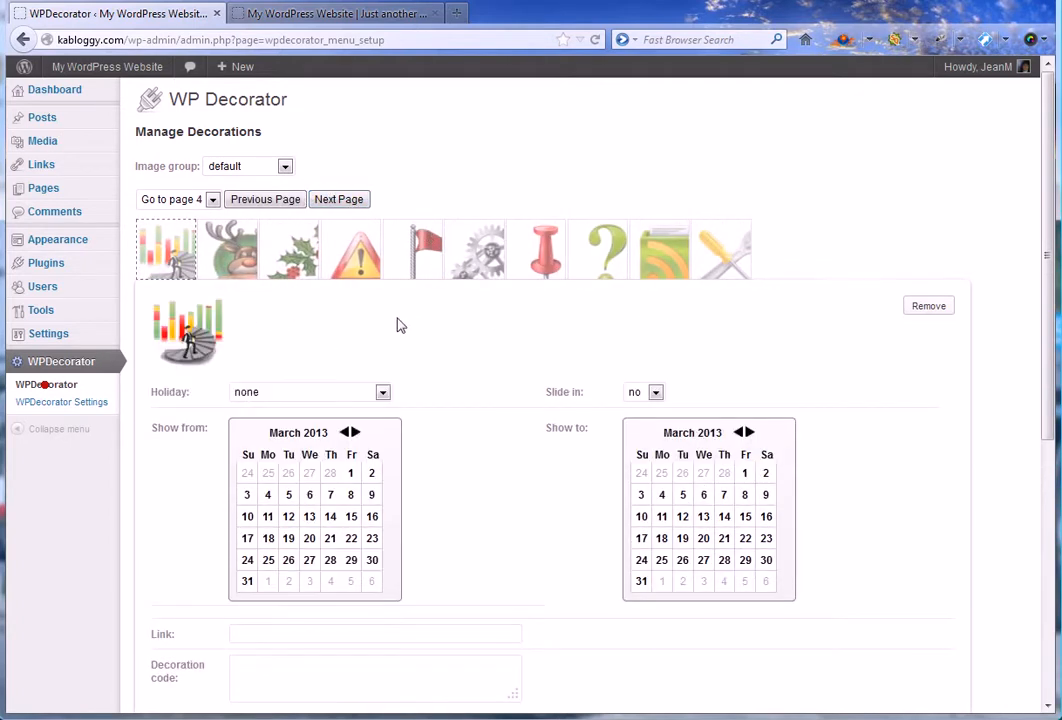
# Examine the decoration's holiday, slide-in, date range, link and code settings, plus the options for adding existing decorations, uploading and exporting.
pyautogui.scroll(-1, 457, 332)
pyautogui.scroll(-1, 457, 332)
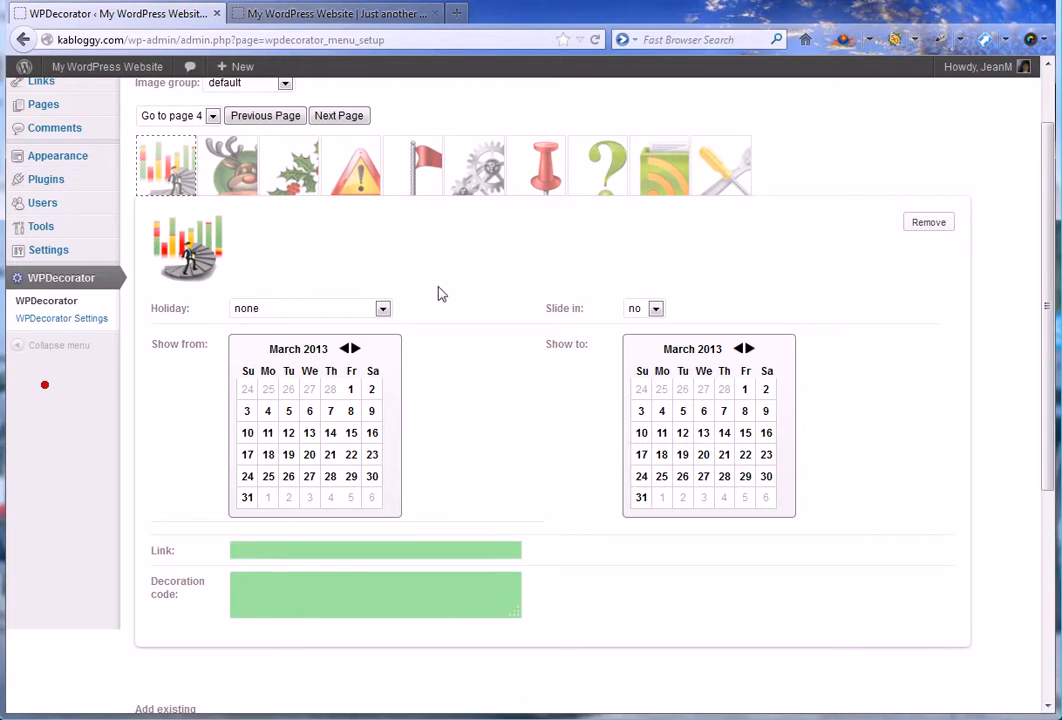
pyautogui.scroll(2, 439, 294)
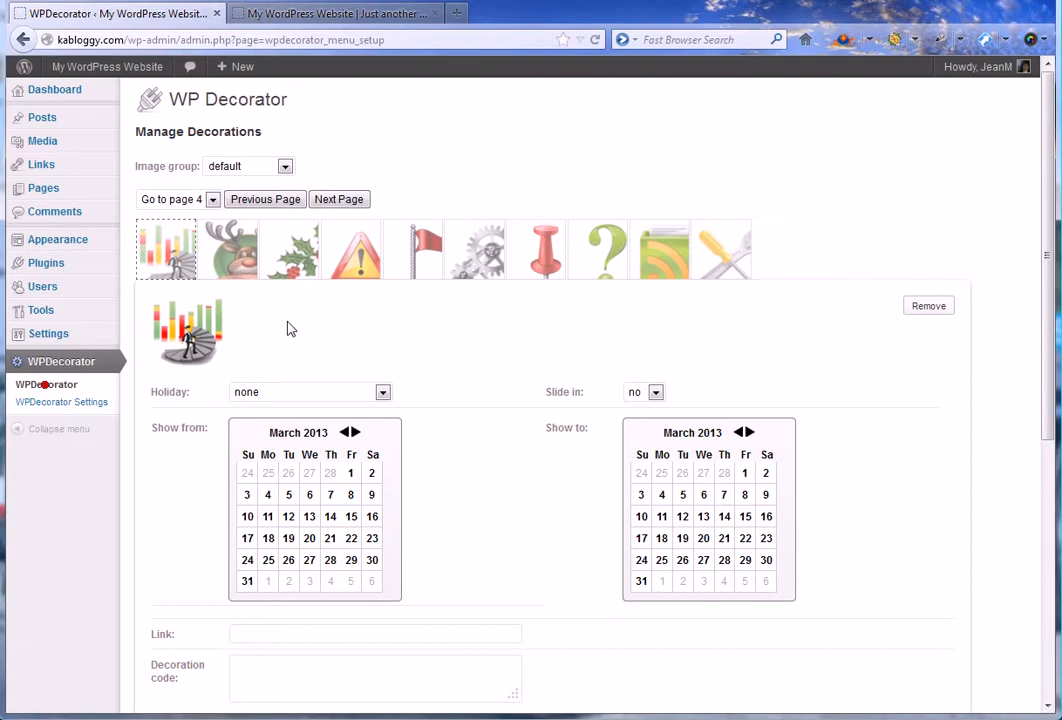
pyautogui.scroll(-10, 455, 351)
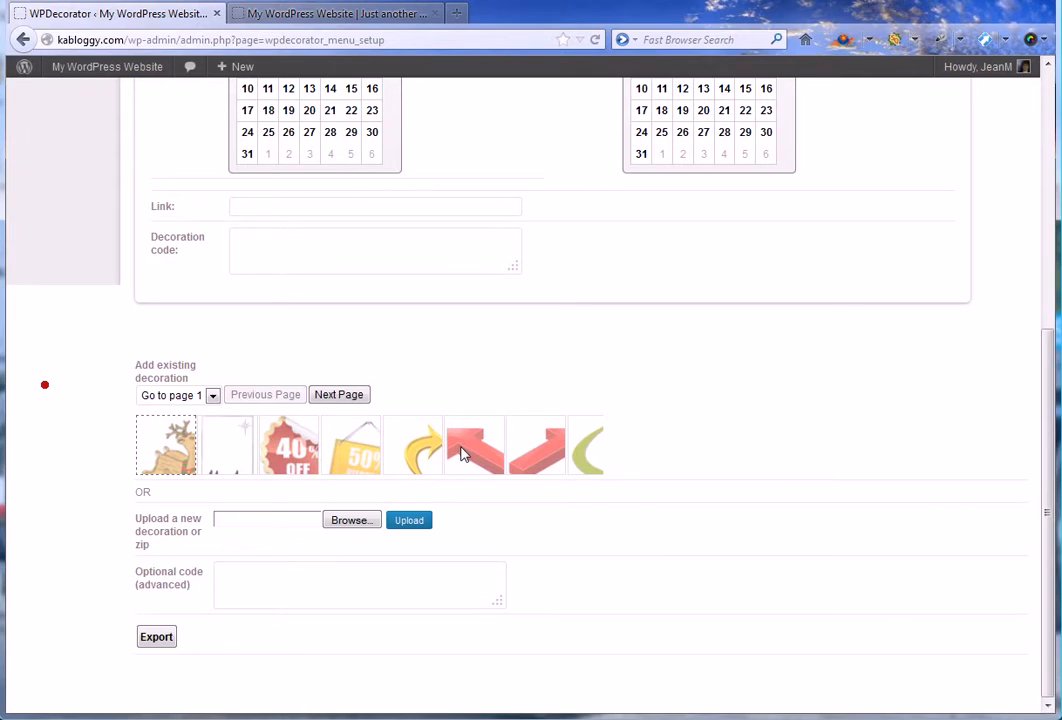
pyautogui.scroll(3, 461, 454)
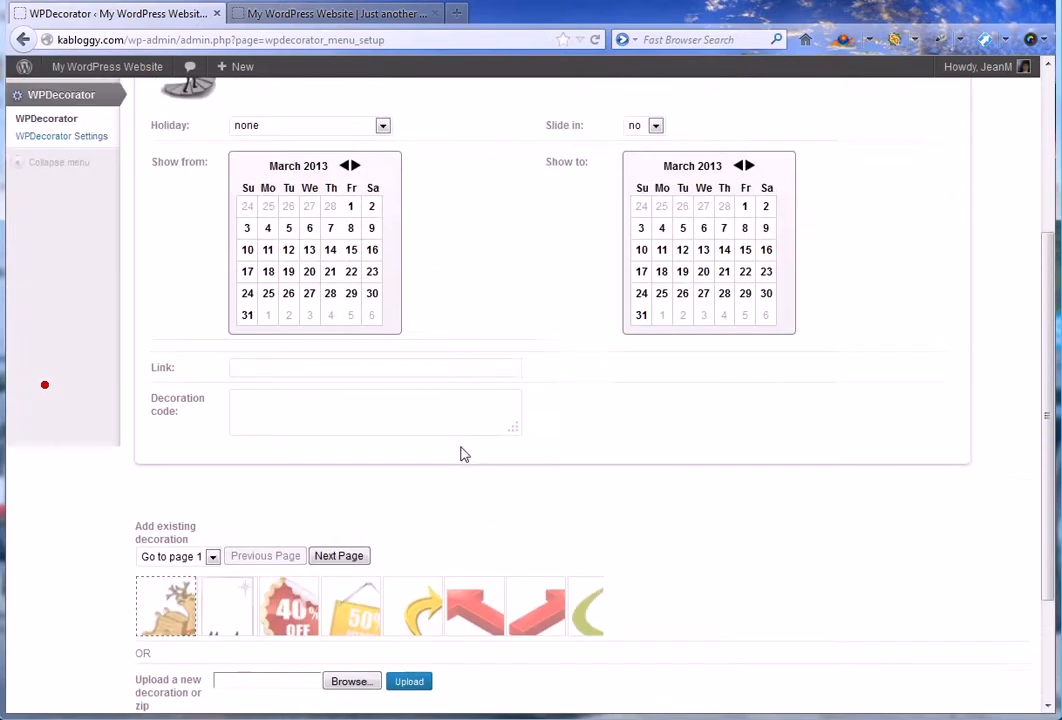
pyautogui.scroll(-3, 461, 454)
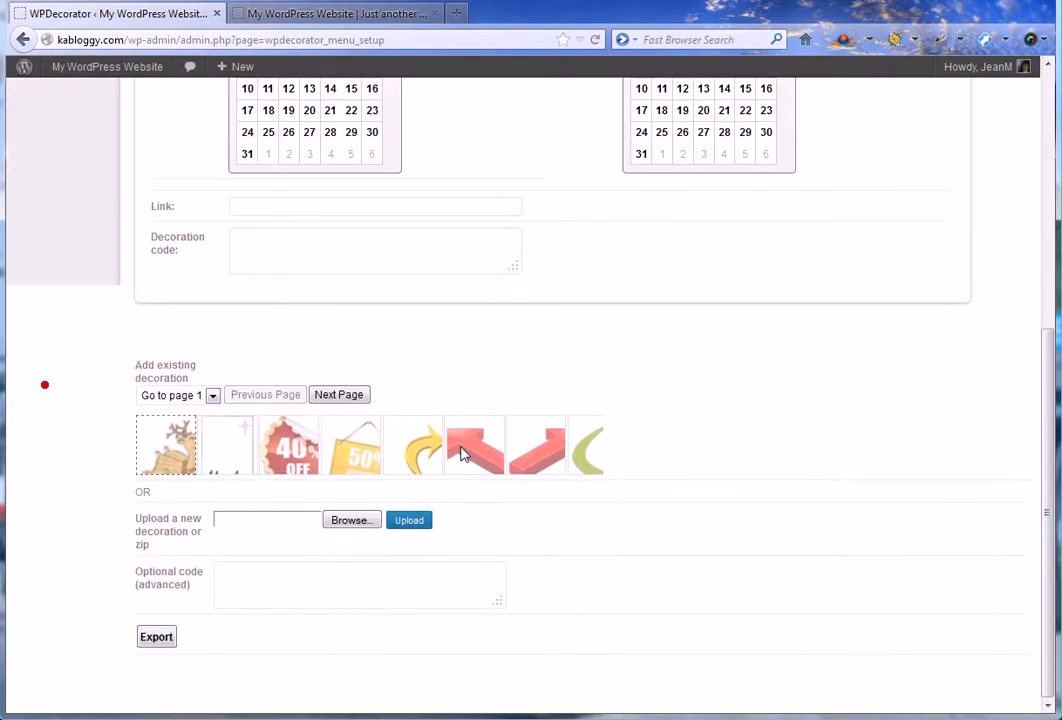
pyautogui.scroll(5, 461, 454)
pyautogui.scroll(3, 461, 454)
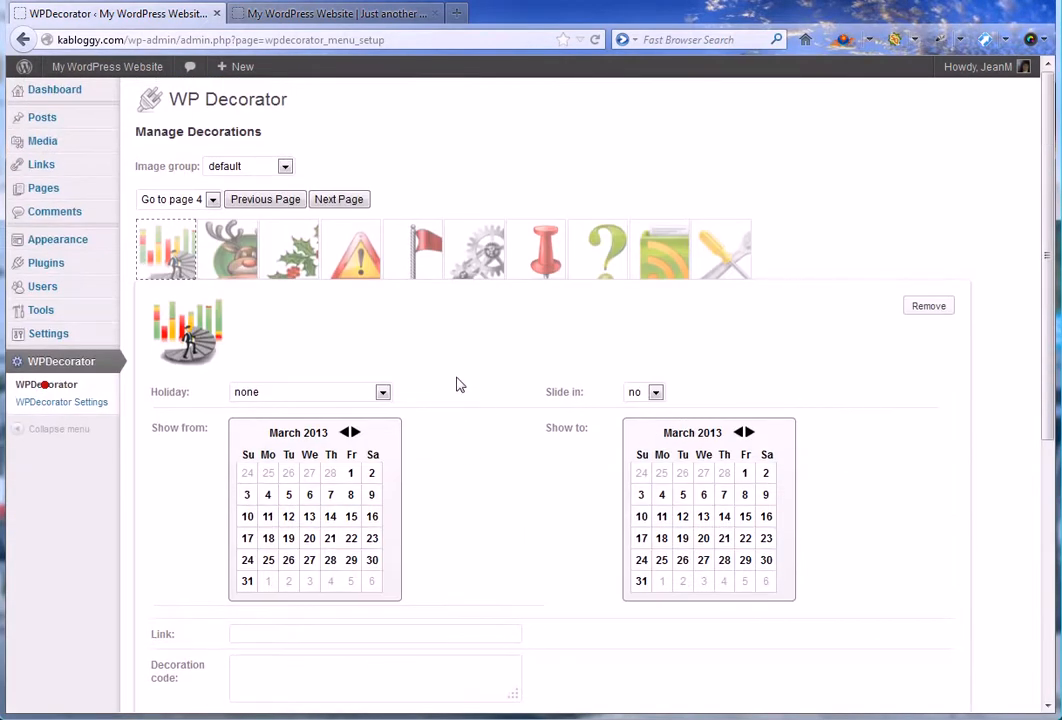
# Review the existing-decoration, upload, optional code and export options, and check the selected decoration's Link setting.
pyautogui.scroll(-7, 458, 384)
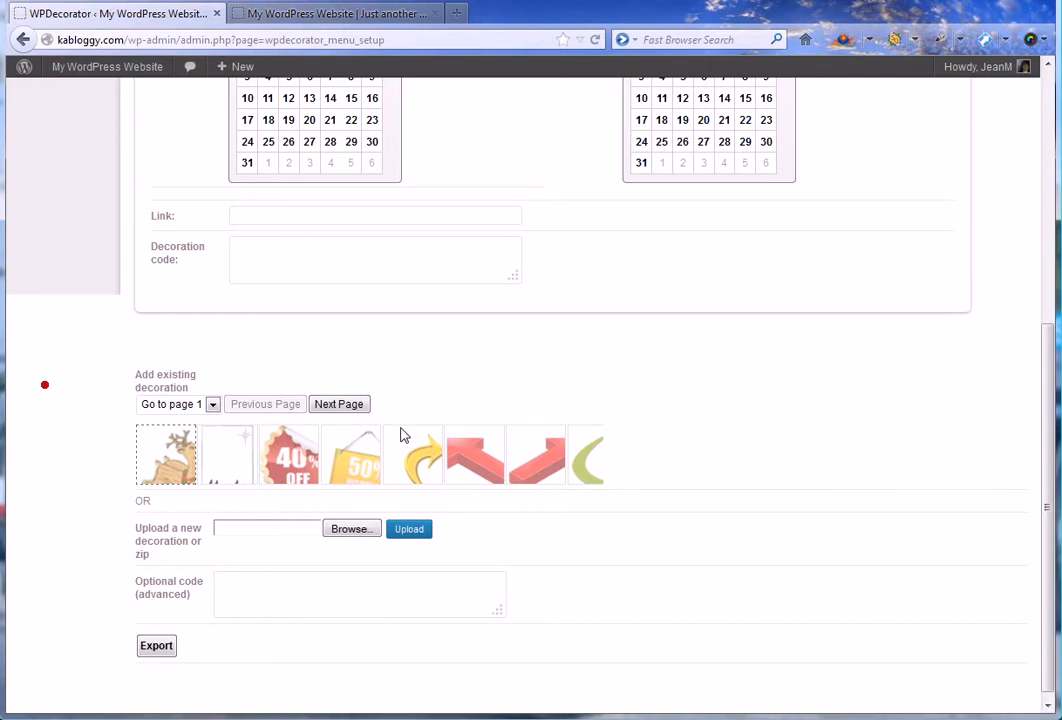
pyautogui.scroll(7, 403, 435)
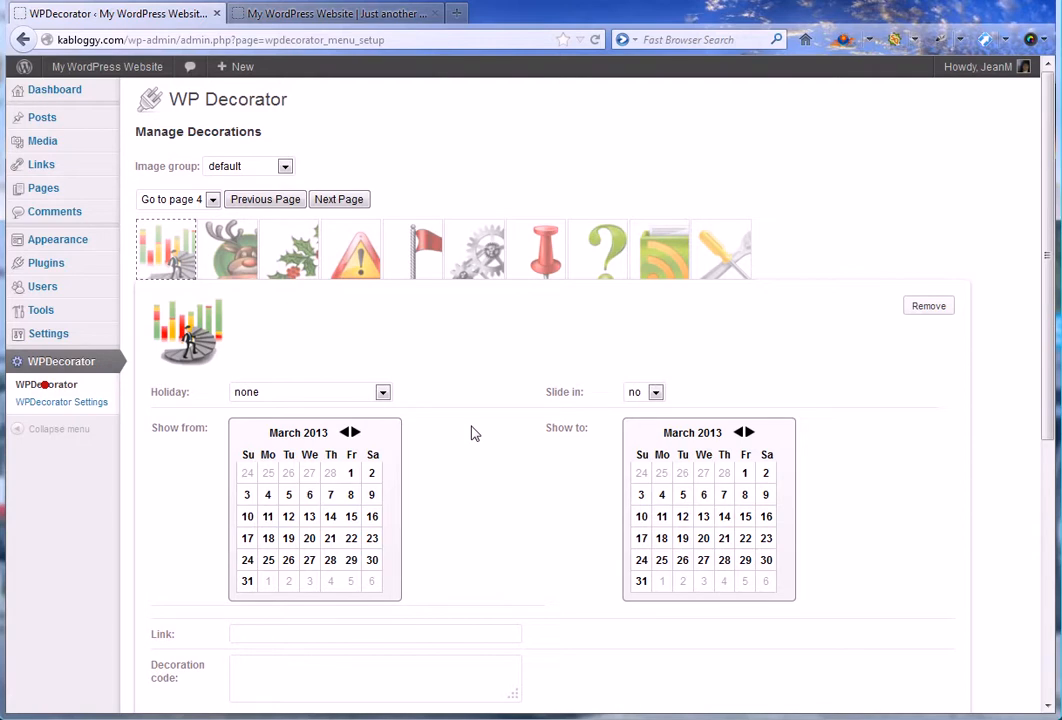
pyautogui.scroll(-3, 475, 433)
pyautogui.click(240, 467)
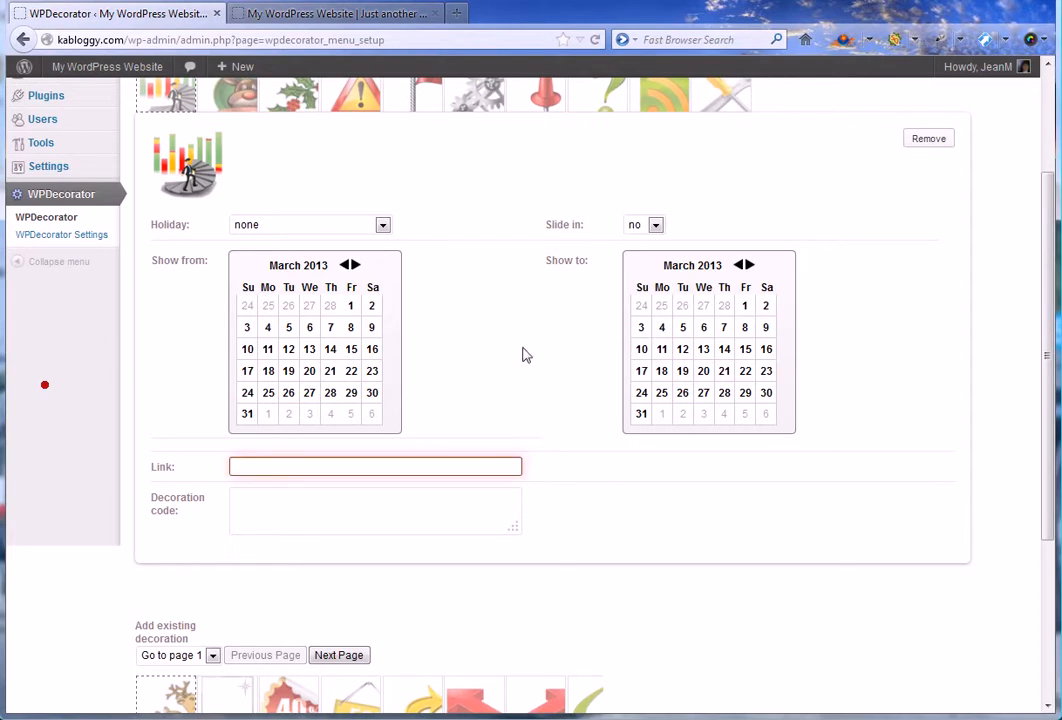
pyautogui.scroll(3, 540, 336)
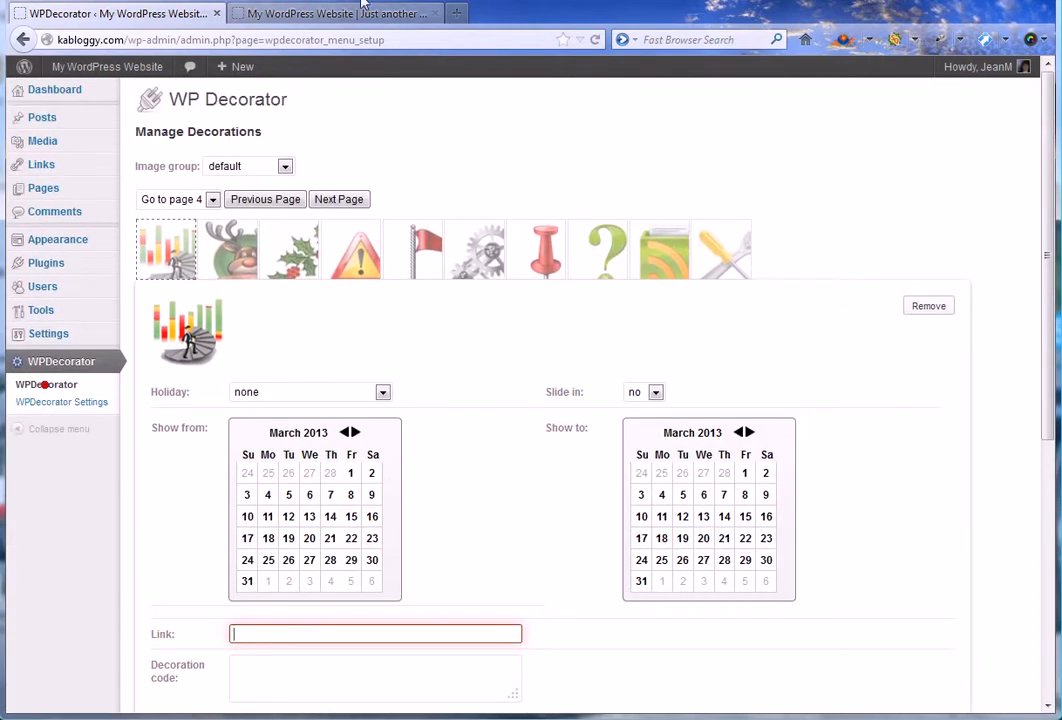
# Return to the My WordPress Website front page and close the WP Decoration panel.
pyautogui.click(285, 14)
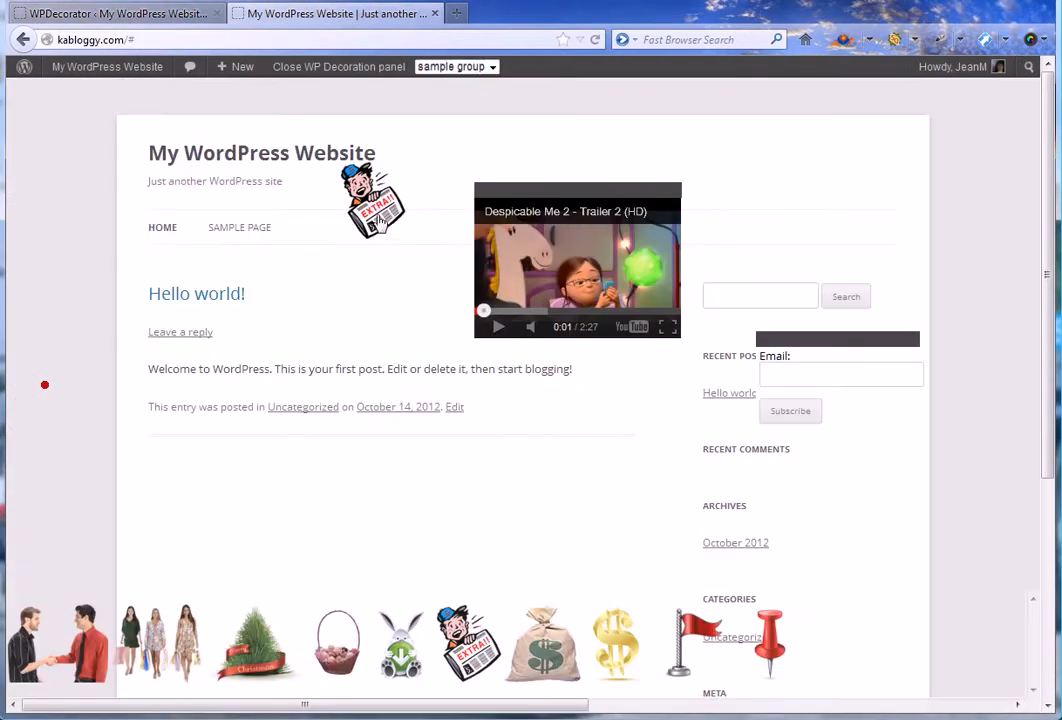
pyautogui.click(358, 68)
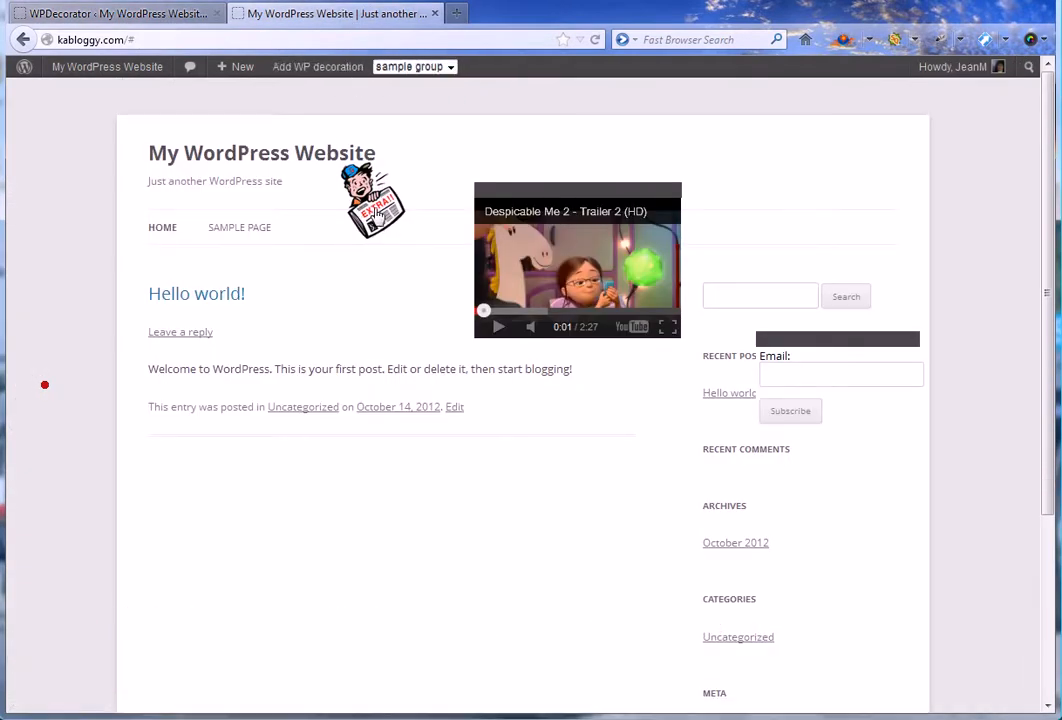